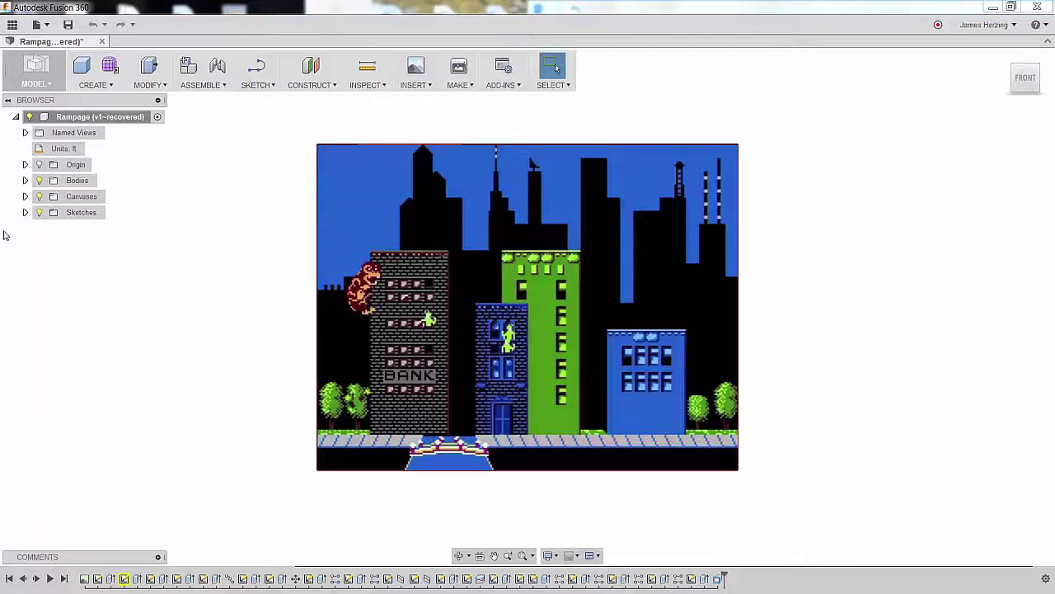
Hide the Canvases reference image, then inspect the tower from an angled, fitted view.
{"action": "left_click", "coordinate": [39, 196]}
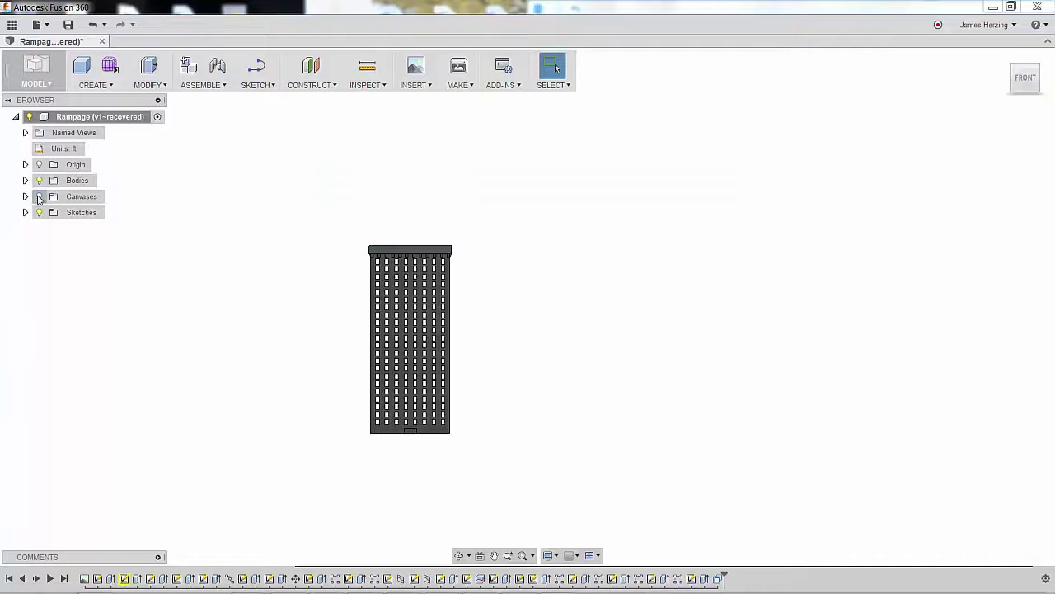
{"action": "left_click", "coordinate": [1015, 70]}
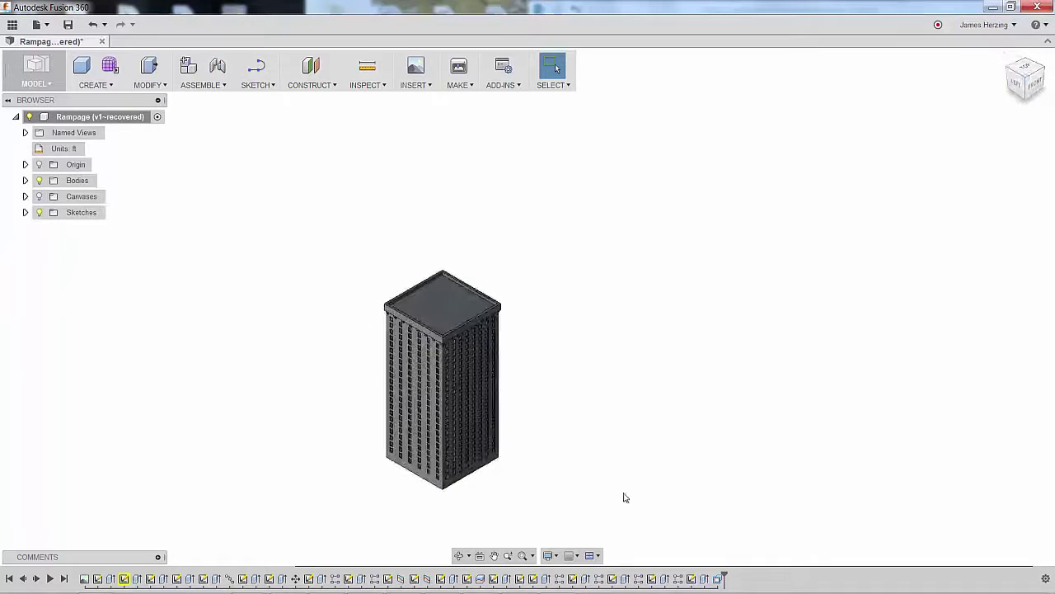
{"action": "left_click", "coordinate": [523, 557]}
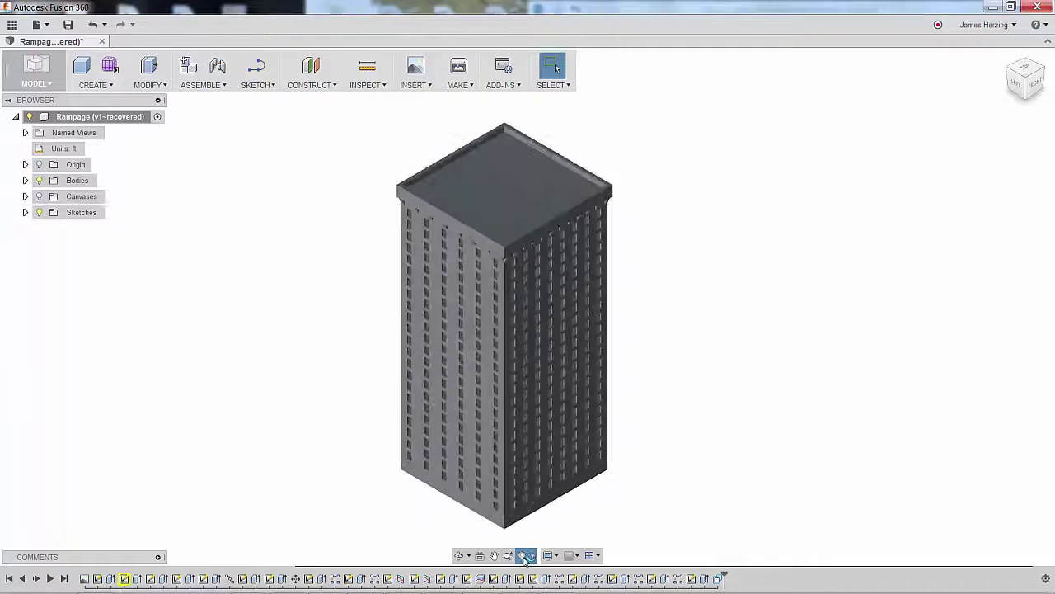
{"action": "left_click", "coordinate": [509, 557]}
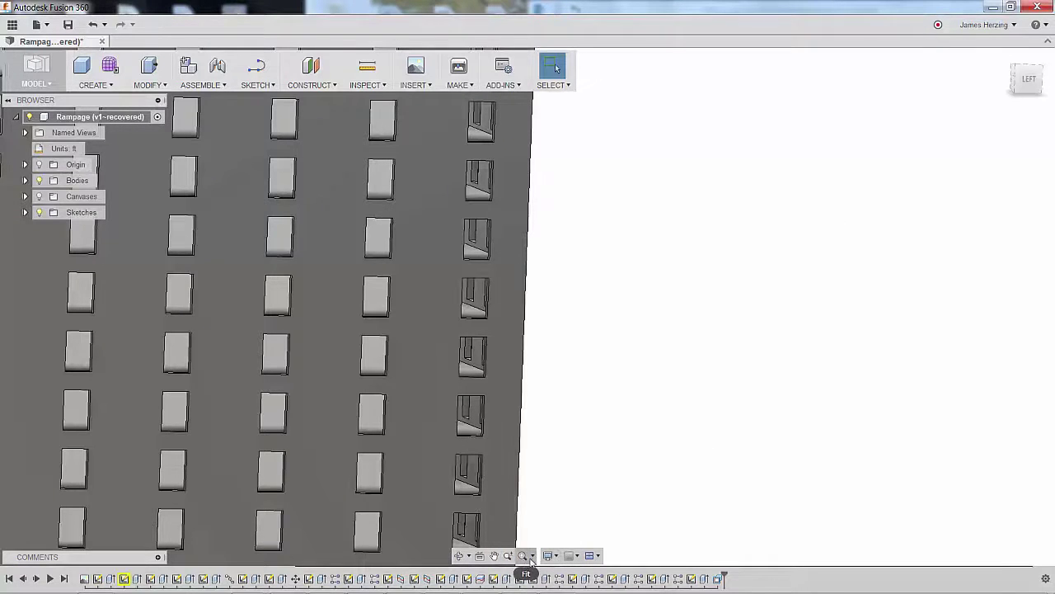
{"action": "left_click", "coordinate": [530, 555]}
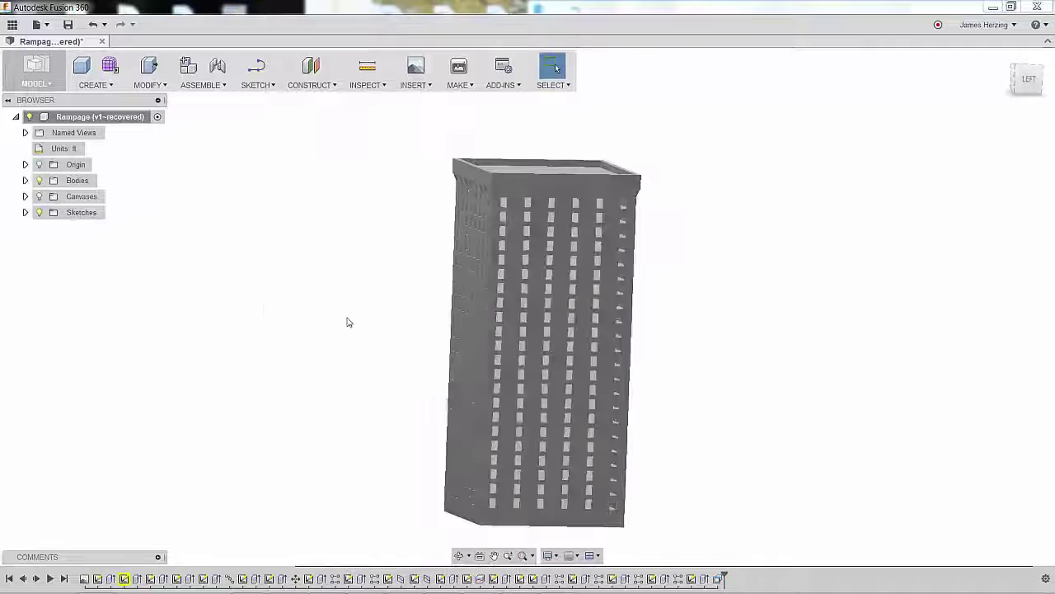
Create a Modal Frequencies study in the Simulation workspace.
{"action": "left_click", "coordinate": [34, 79]}
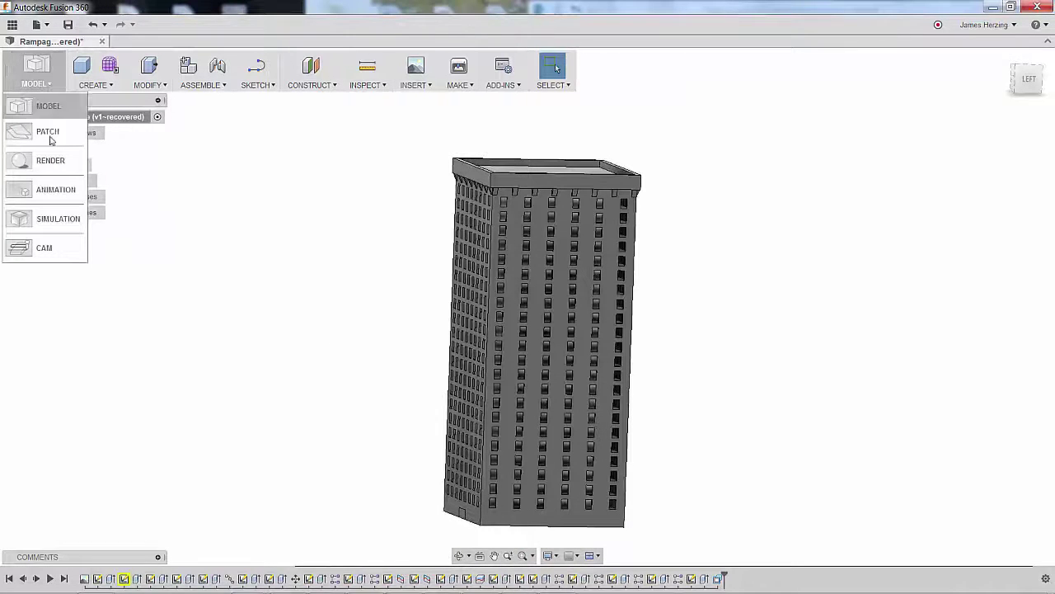
{"action": "left_click", "coordinate": [53, 218]}
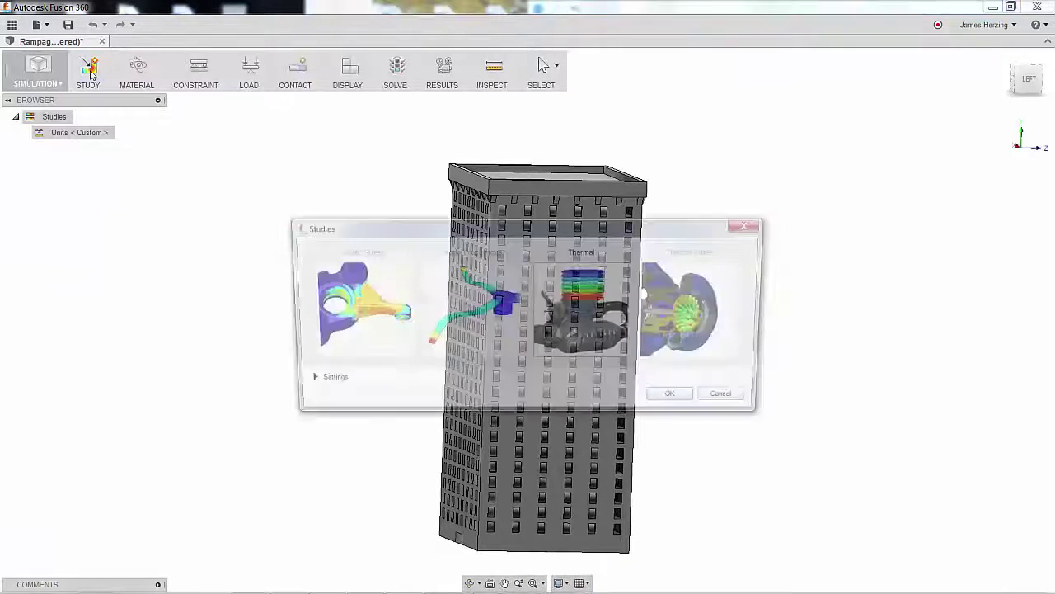
{"action": "left_click", "coordinate": [468, 331]}
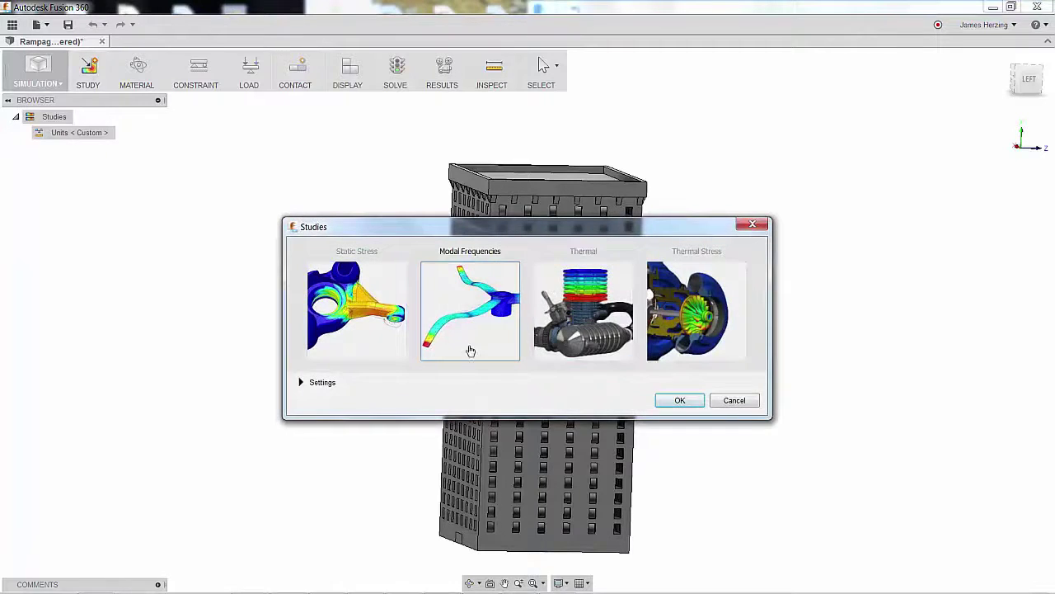
{"action": "left_click", "coordinate": [680, 401]}
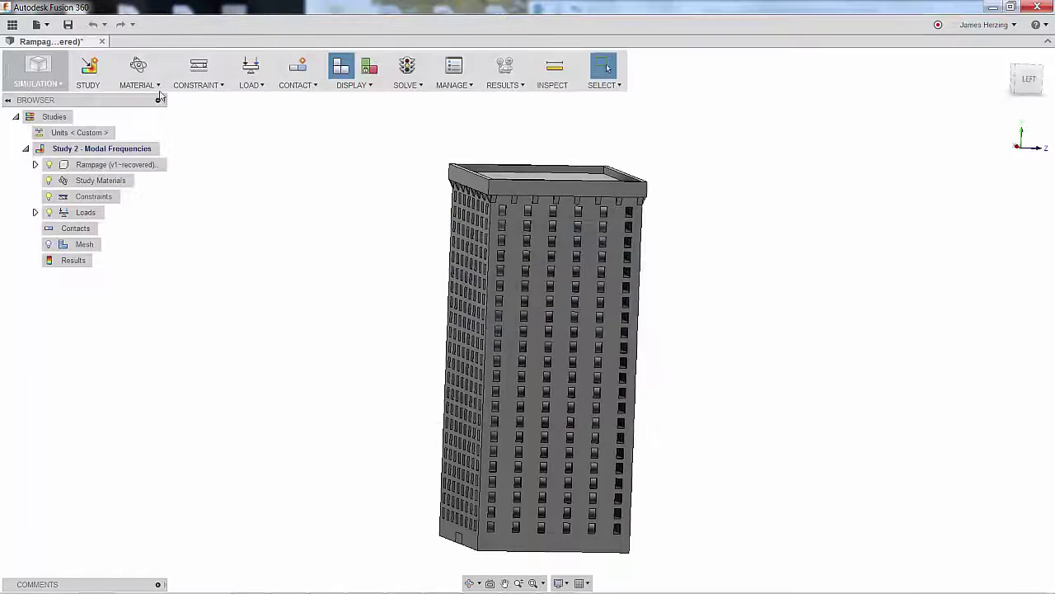
Assign Limestone as the study material for all bodies.
{"action": "left_click", "coordinate": [158, 86]}
{"action": "left_click", "coordinate": [166, 99]}
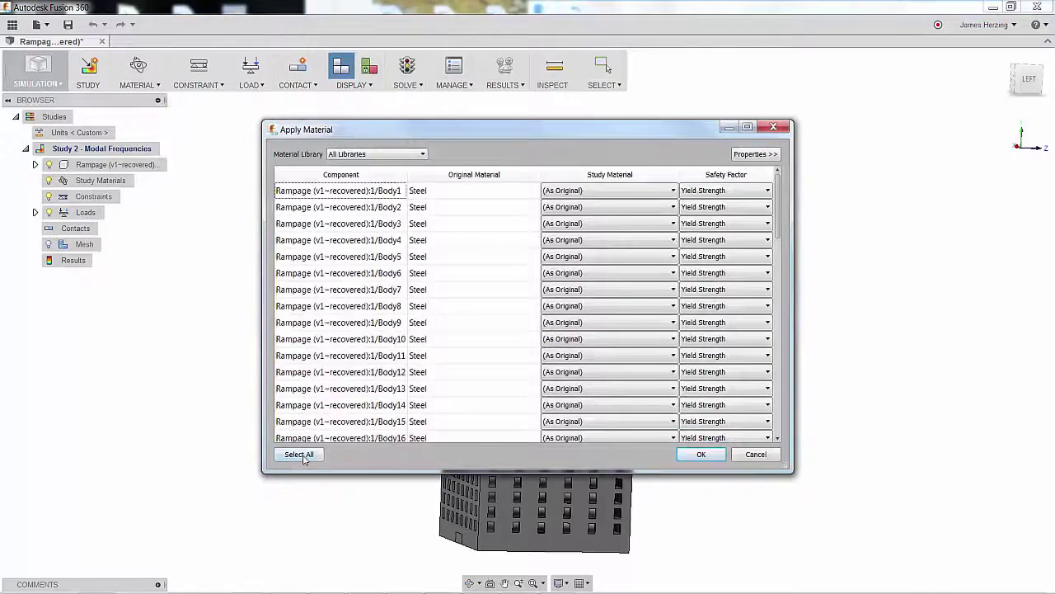
{"action": "left_click", "coordinate": [301, 454]}
{"action": "left_click", "coordinate": [672, 190]}
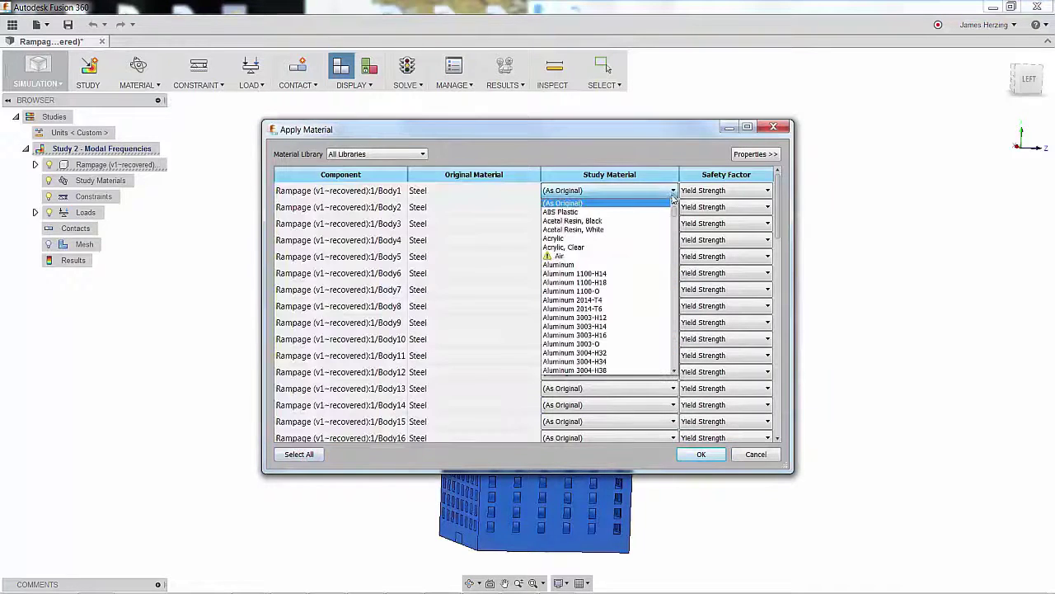
{"action": "left_click_drag", "start_coordinate": [674, 208], "coordinate": [674, 270]}
{"action": "left_click", "coordinate": [599, 336]}
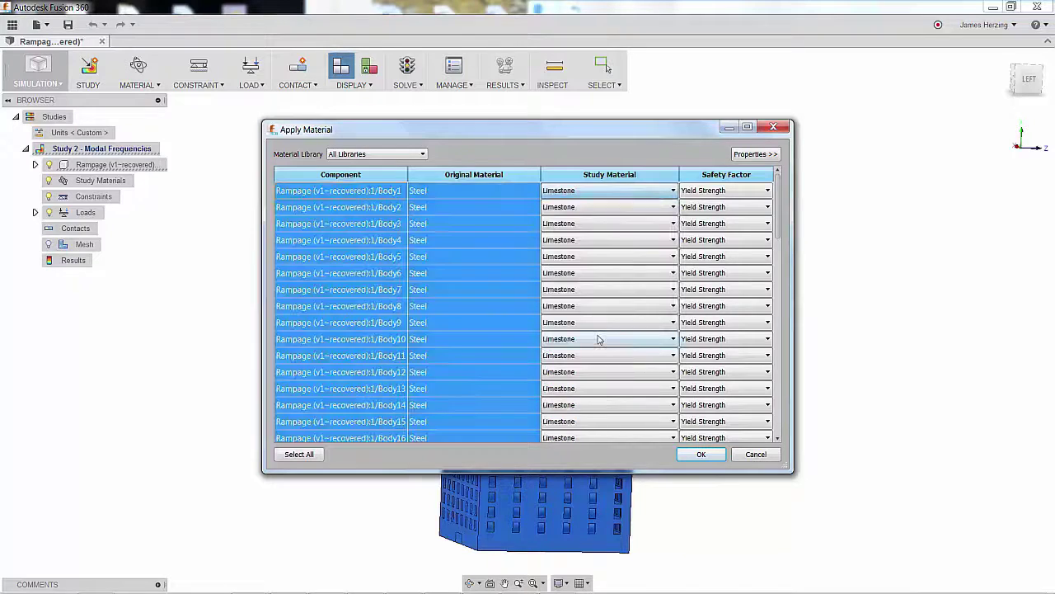
{"action": "left_click", "coordinate": [697, 454]}
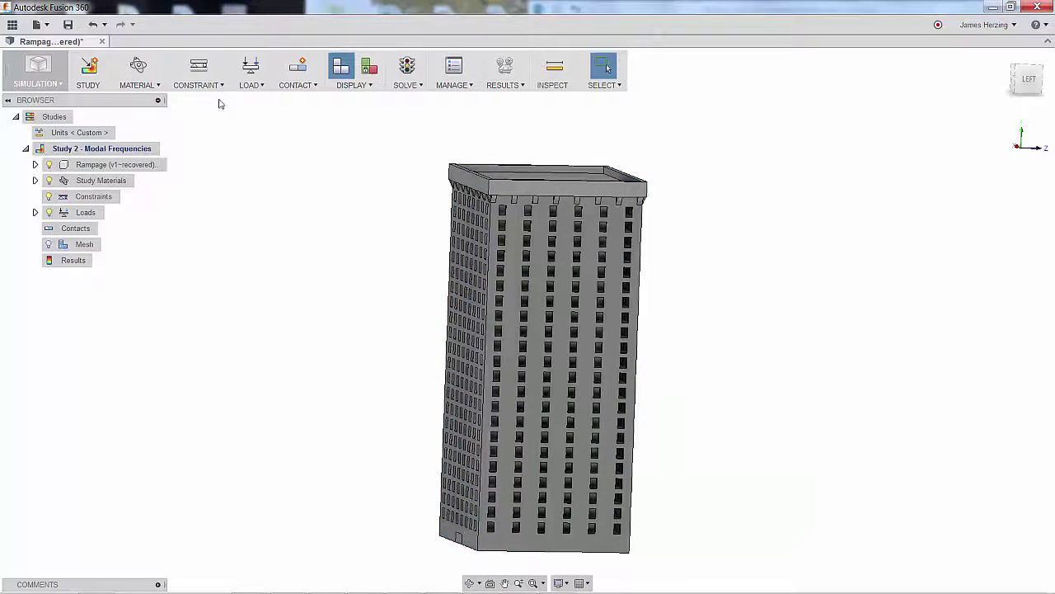
Add a Fixed constraint on the building's bottom face.
{"action": "left_click", "coordinate": [218, 86]}
{"action": "left_click", "coordinate": [185, 96]}
{"action": "left_click", "coordinate": [1028, 89]}
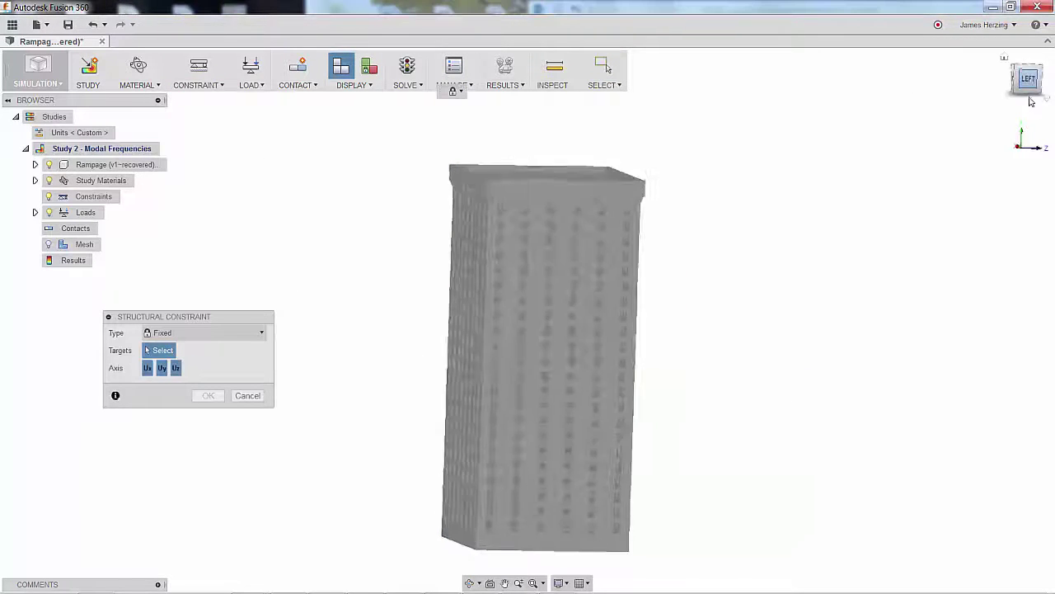
{"action": "left_click", "coordinate": [541, 331]}
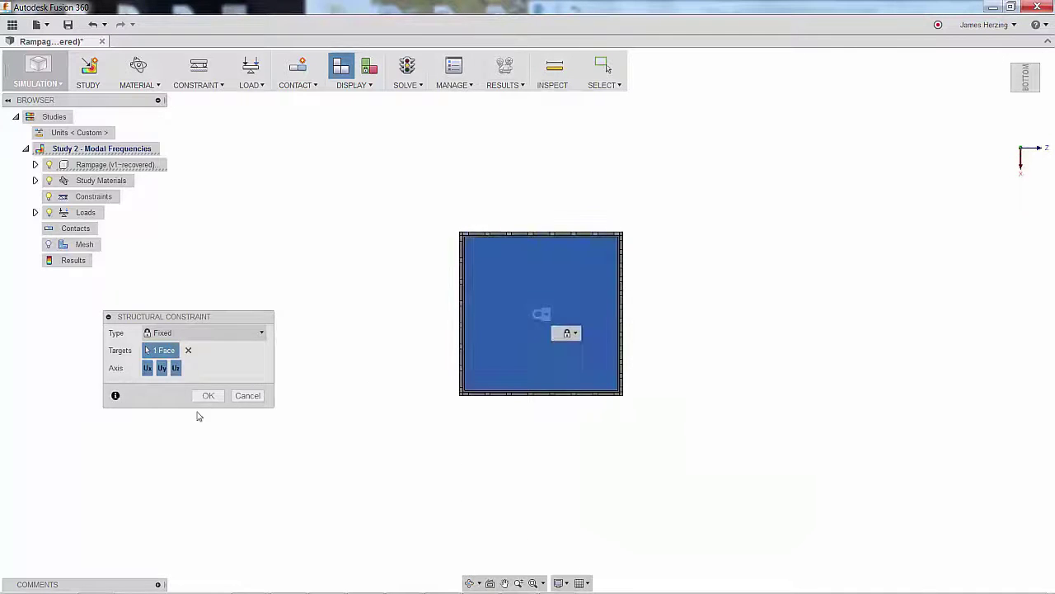
{"action": "left_click", "coordinate": [216, 396]}
{"action": "left_click", "coordinate": [1023, 63]}
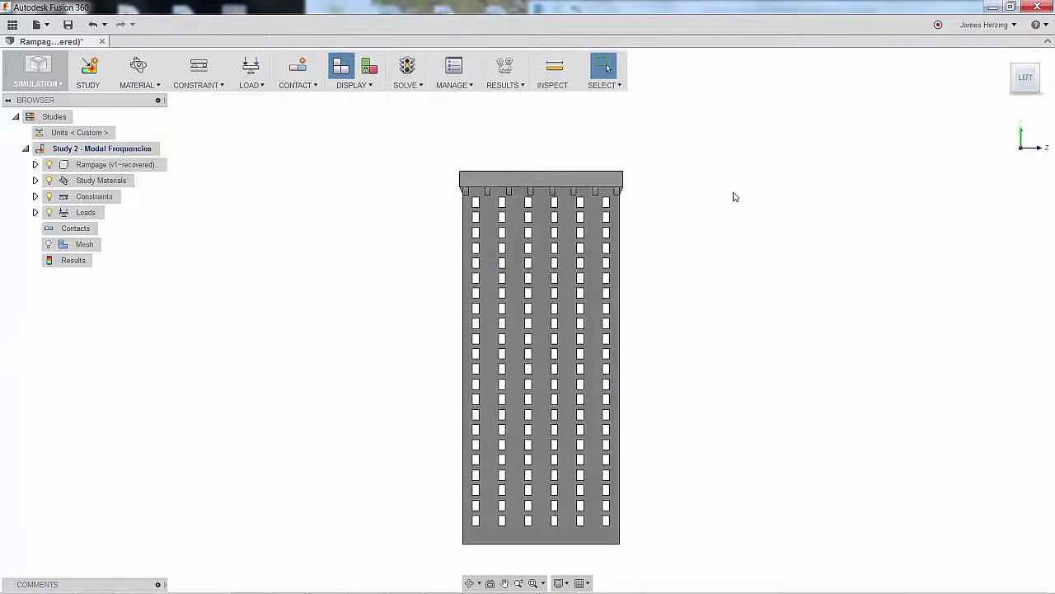
Generate automatic contacts and display the Degrees of Freedom check.
{"action": "left_click", "coordinate": [307, 85]}
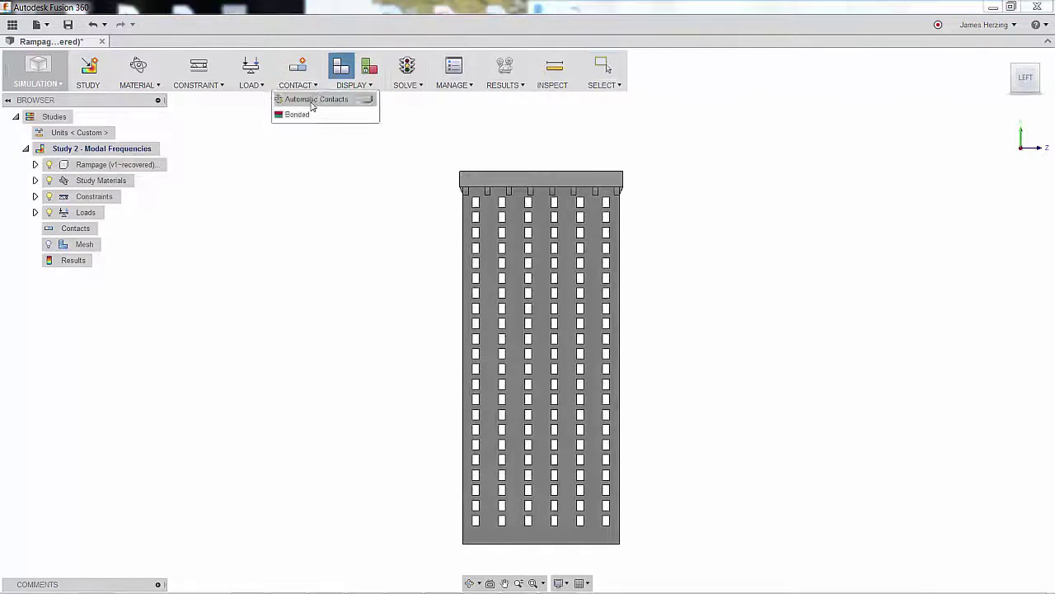
{"action": "left_click", "coordinate": [318, 97]}
{"action": "left_click", "coordinate": [364, 71]}
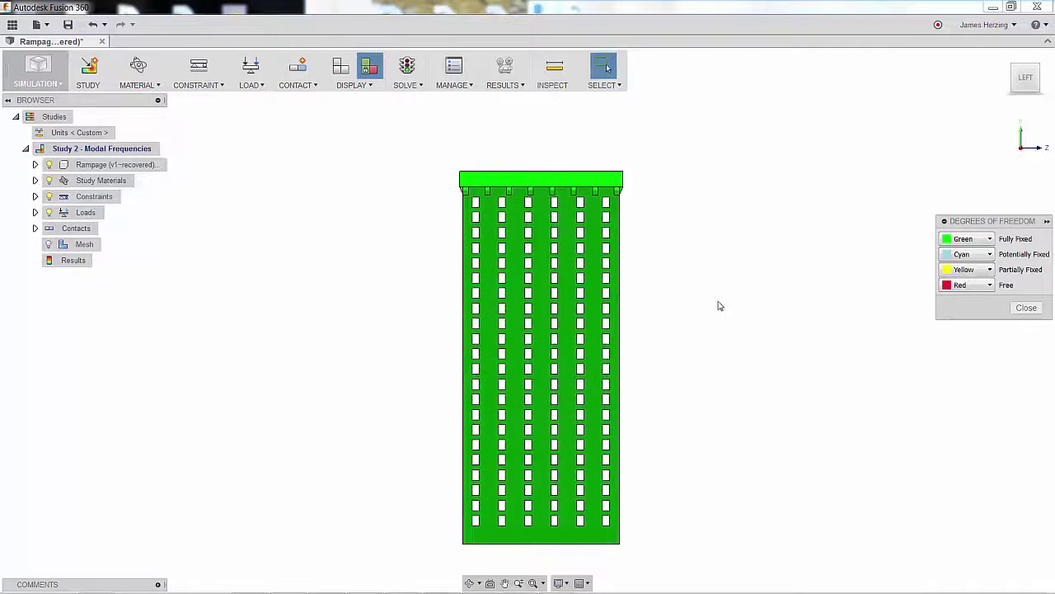
Solve the modal study, review the eight modes, and animate the mode shape.
{"action": "left_click", "coordinate": [410, 74]}
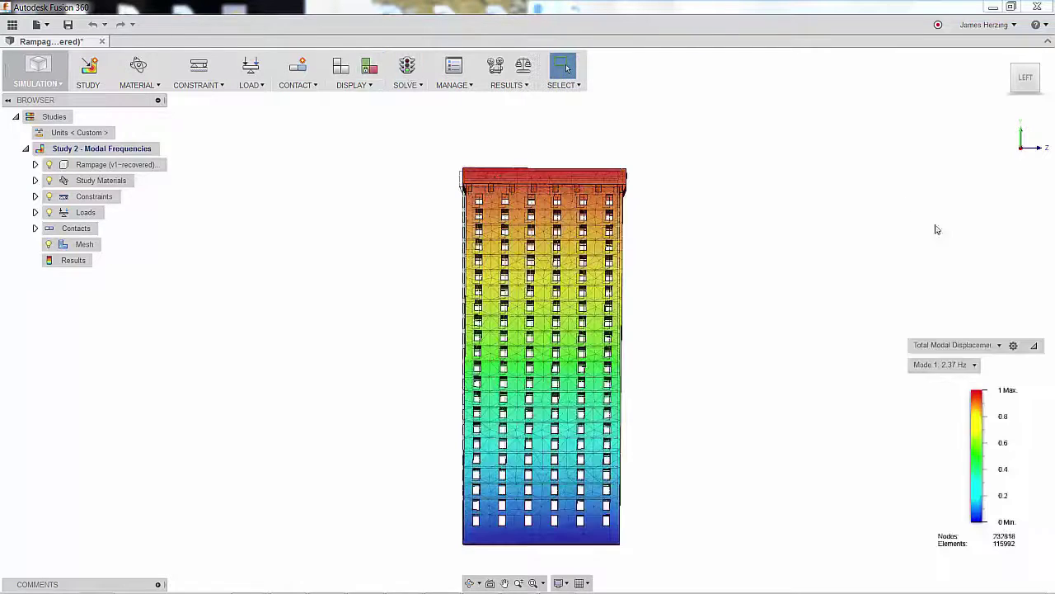
{"action": "left_click", "coordinate": [975, 365]}
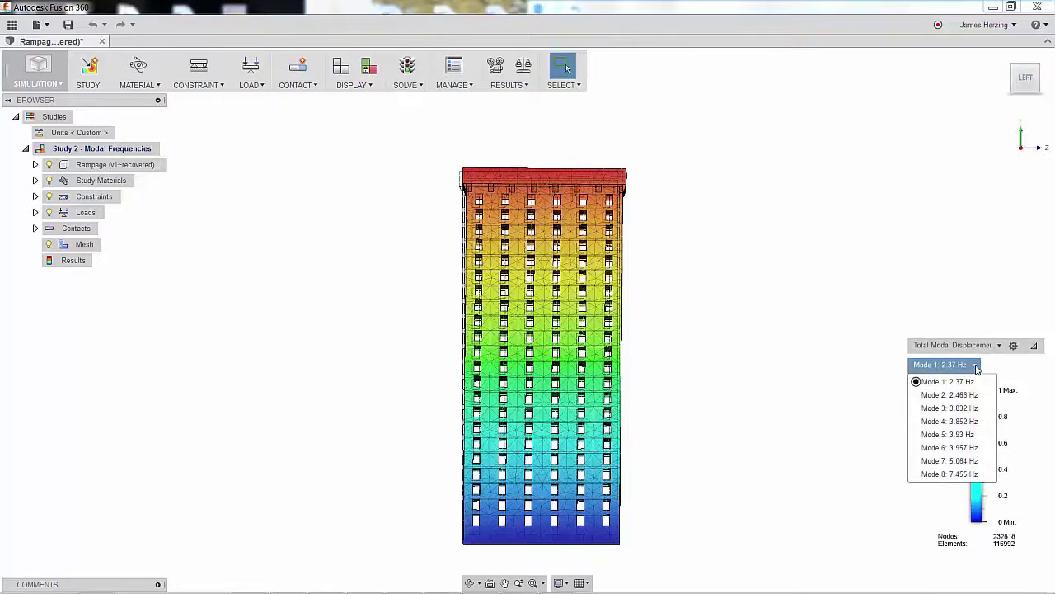
{"action": "left_click", "coordinate": [961, 343]}
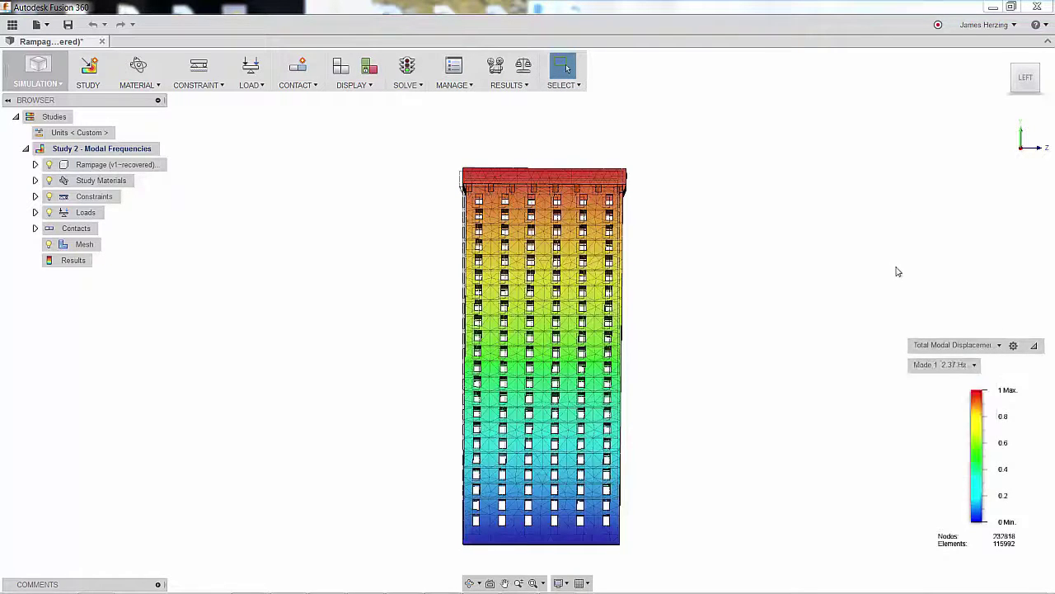
{"action": "left_click", "coordinate": [496, 66]}
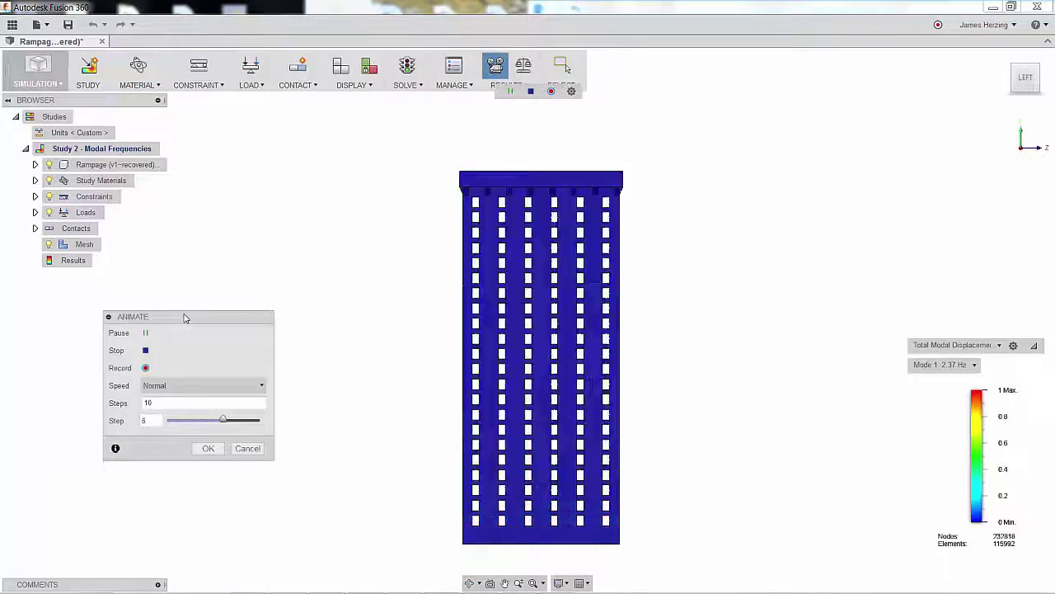
{"action": "left_click", "coordinate": [1009, 61]}
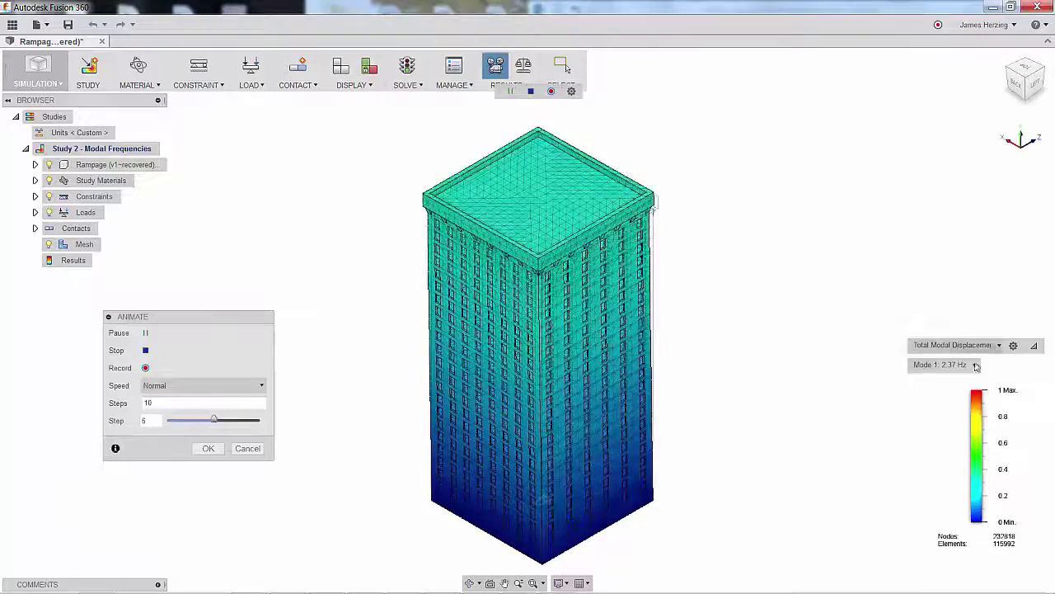
Show Mode 8 at 7.455 Hz, then Mode 4 at 3.852 Hz from the back view.
{"action": "left_click", "coordinate": [957, 345]}
{"action": "left_click", "coordinate": [948, 358]}
{"action": "left_click", "coordinate": [944, 364]}
{"action": "left_click", "coordinate": [950, 473]}
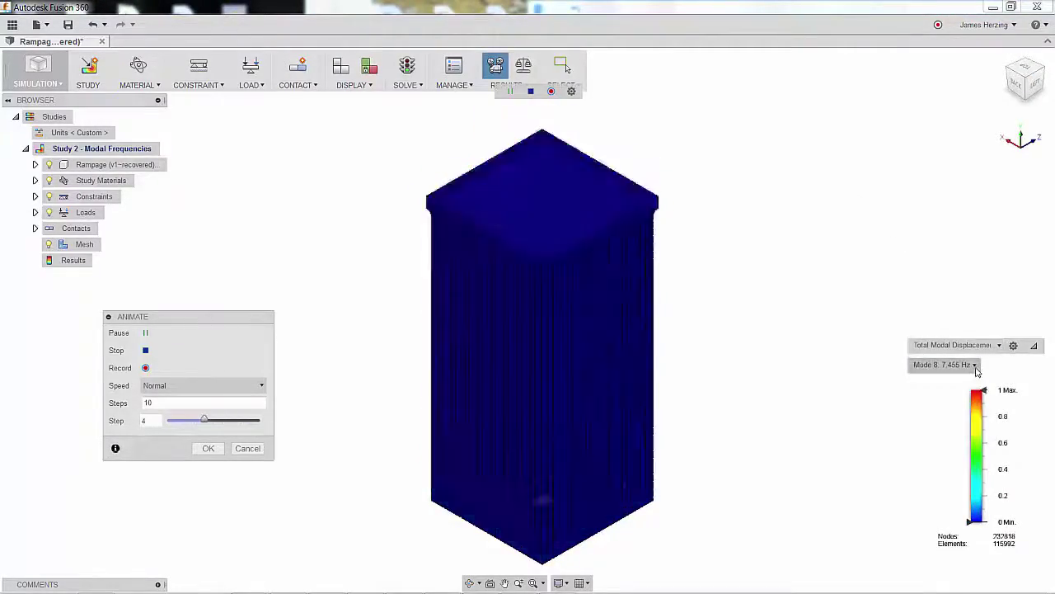
{"action": "left_click", "coordinate": [948, 364]}
{"action": "left_click", "coordinate": [935, 423]}
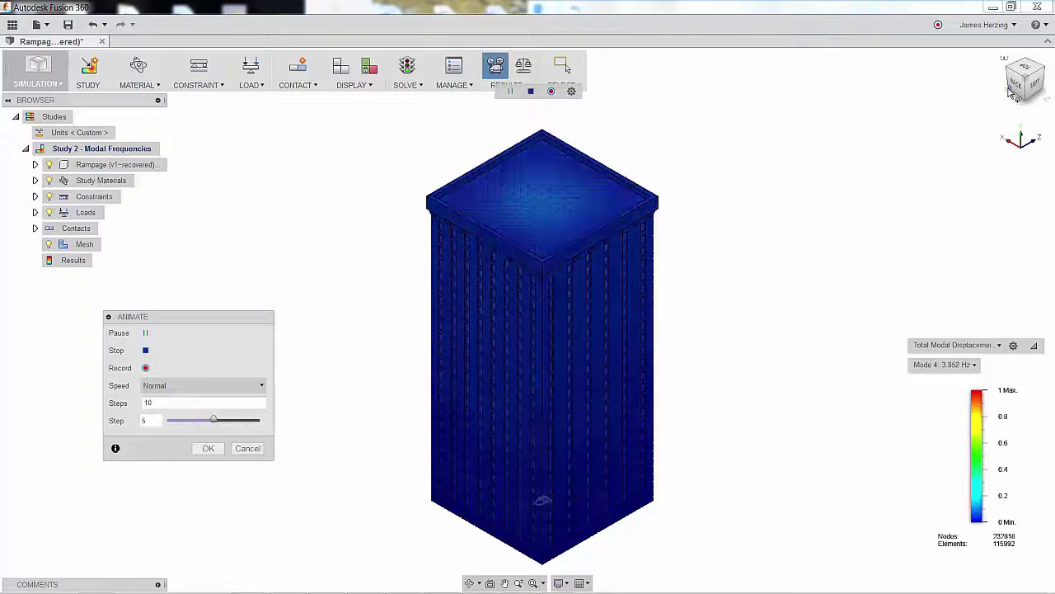
{"action": "left_click", "coordinate": [1015, 84]}
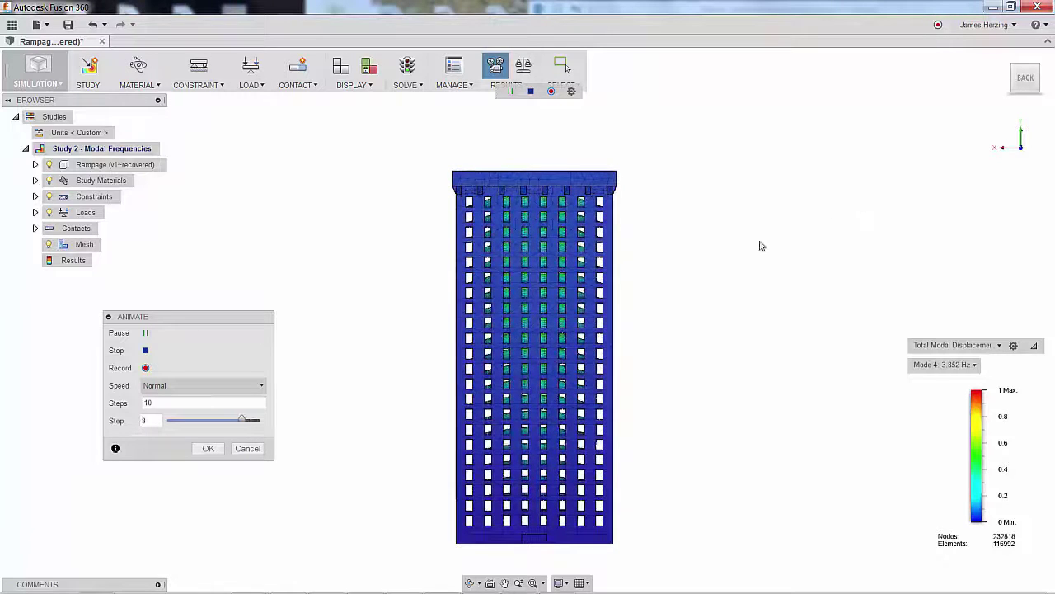
{"action": "left_click", "coordinate": [208, 448]}
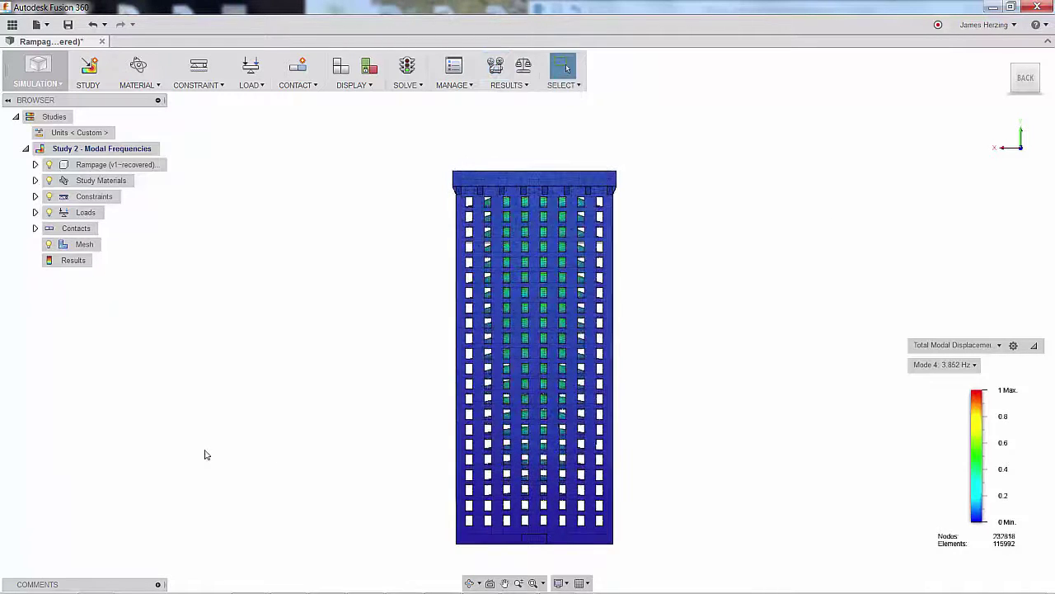
Add a 200000 kg manual point mass at -2.800E+04 mm X on the side face.
{"action": "left_click", "coordinate": [262, 88]}
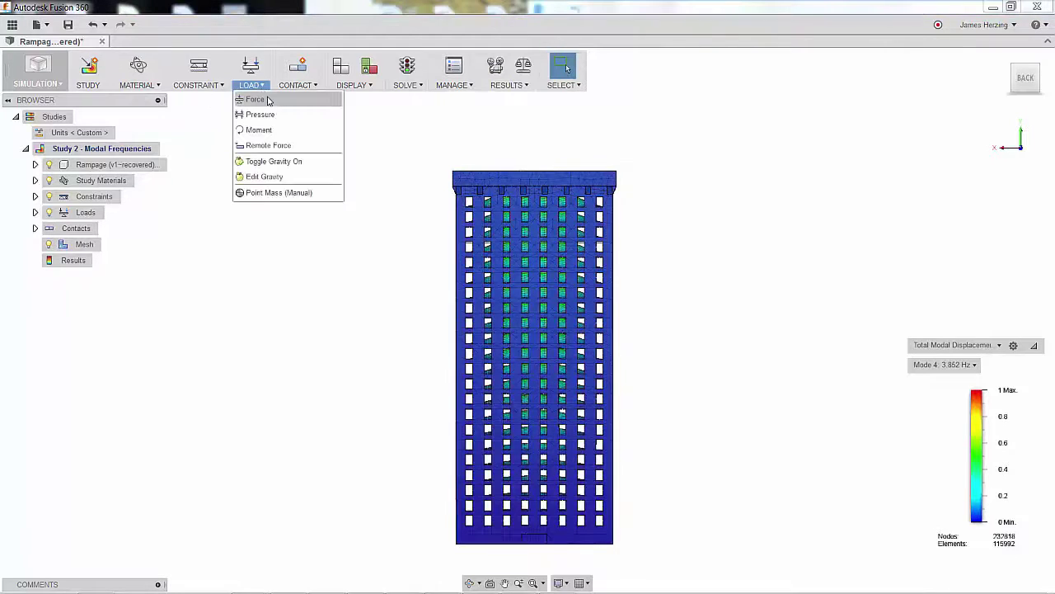
{"action": "left_click", "coordinate": [262, 193]}
{"action": "left_click_drag", "start_coordinate": [281, 299], "coordinate": [511, 242]}
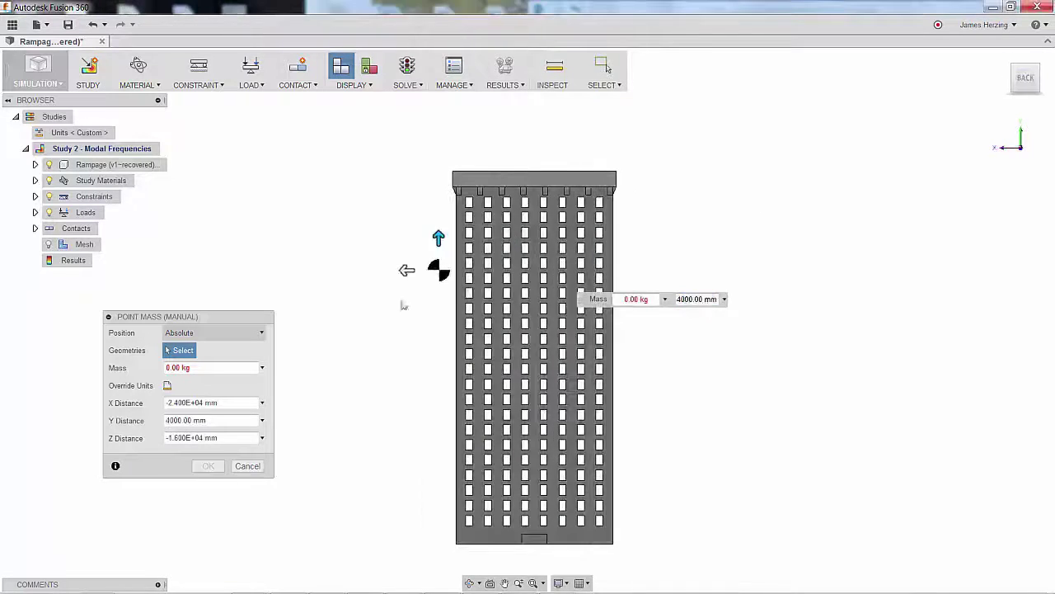
{"action": "left_click_drag", "start_coordinate": [406, 270], "coordinate": [414, 270]}
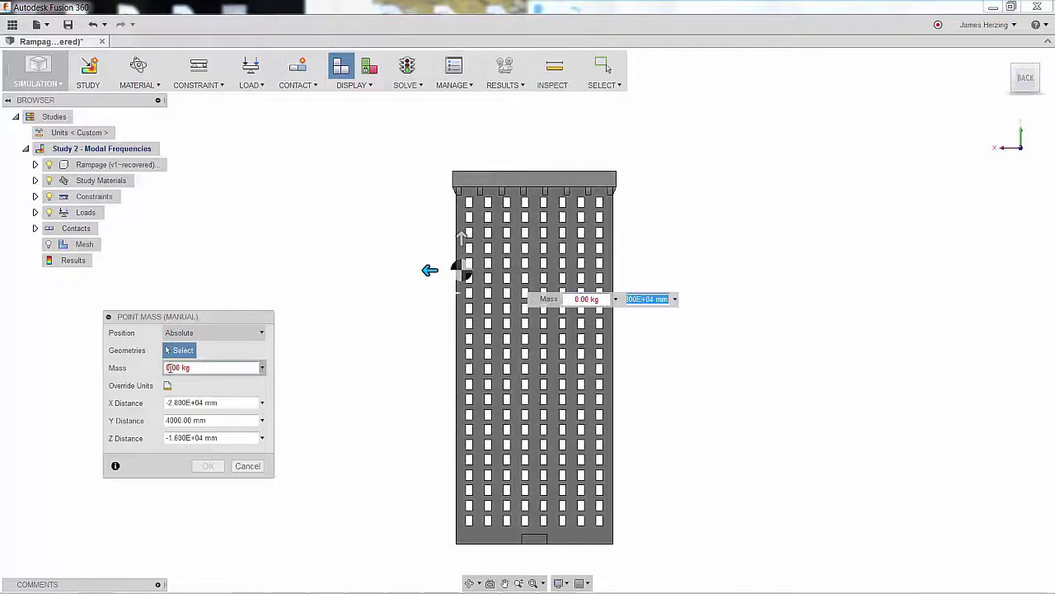
{"action": "type", "text": "200000"}
{"action": "left_click", "coordinate": [469, 583]}
{"action": "left_click_drag", "start_coordinate": [528, 379], "coordinate": [443, 377]}
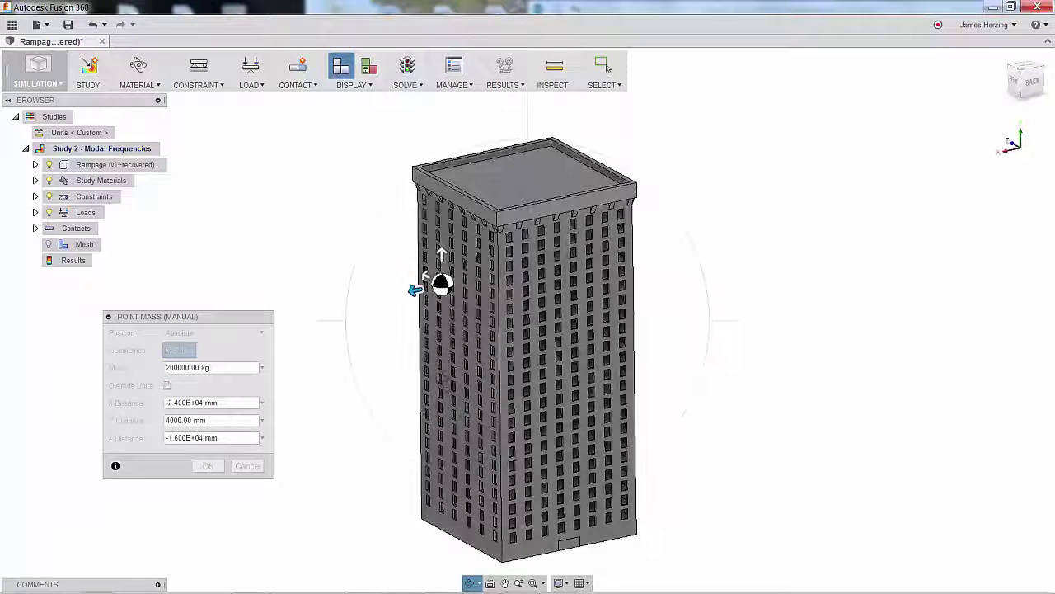
{"action": "key", "text": "Escape"}
{"action": "left_click", "coordinate": [208, 466]}
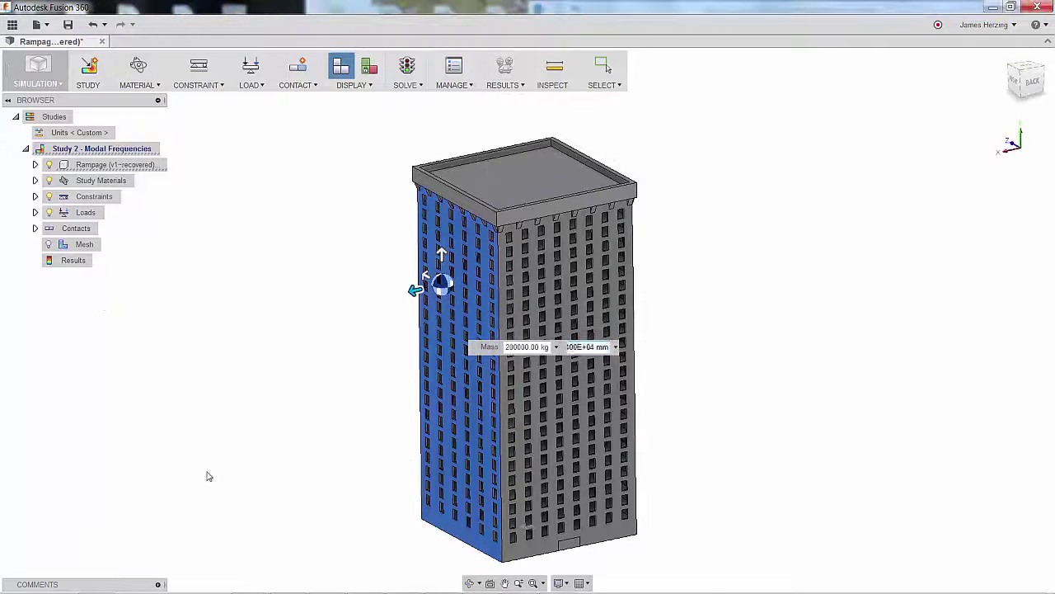
Re-solve the study from the back view and check Mode 1 at 2.351 Hz.
{"action": "left_click", "coordinate": [1032, 85]}
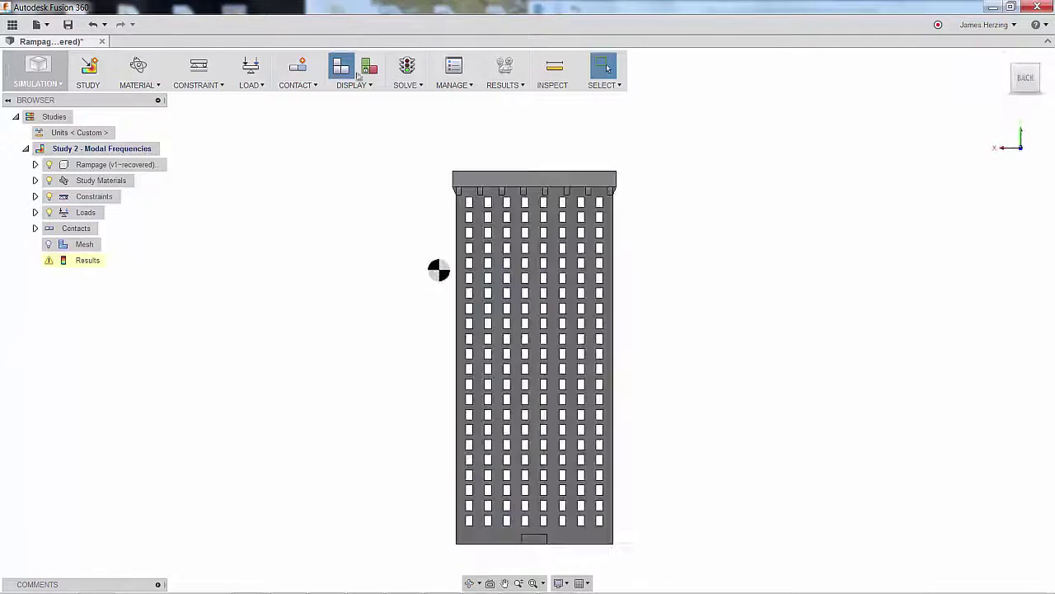
{"action": "left_click", "coordinate": [399, 76]}
{"action": "left_click", "coordinate": [976, 366]}
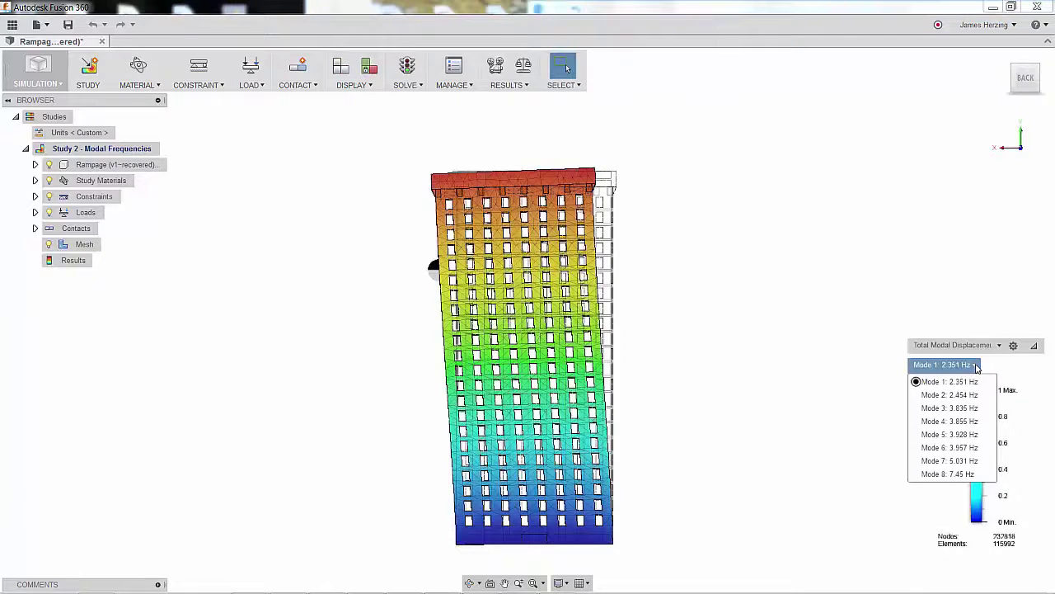
{"action": "left_click", "coordinate": [977, 367]}
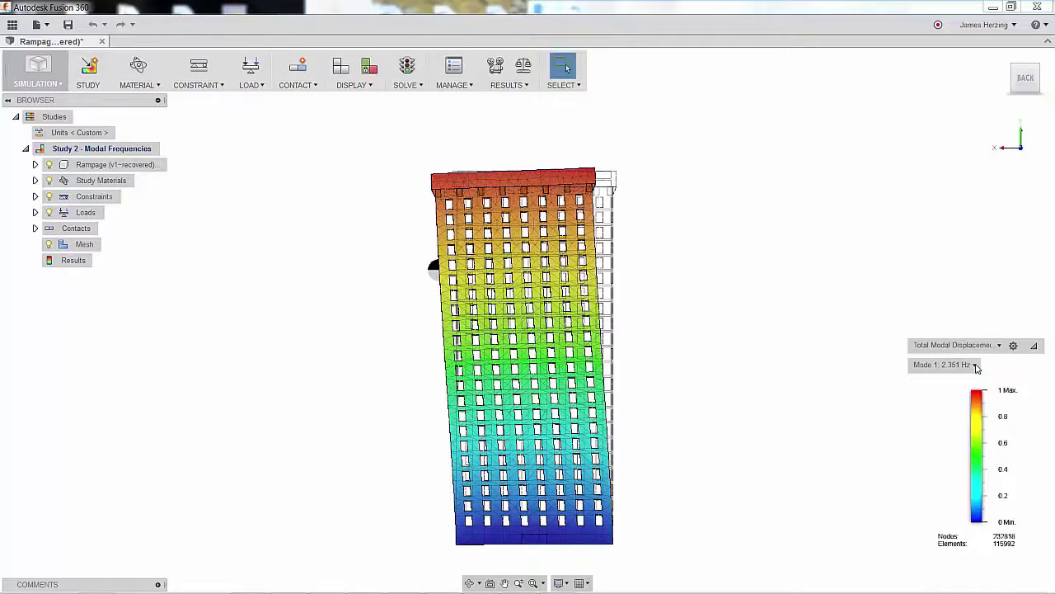